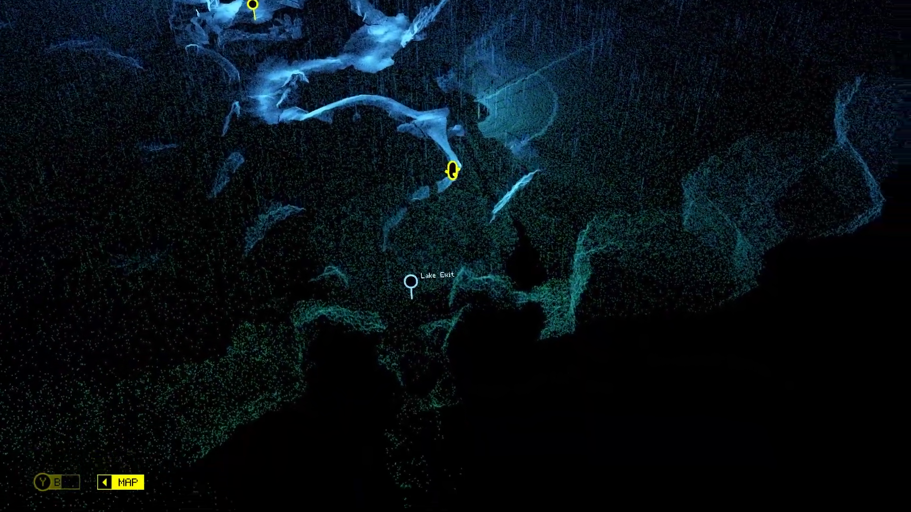
# Step: Close the overhead cave map to return to the first-person scanner view
pyautogui.press('m')
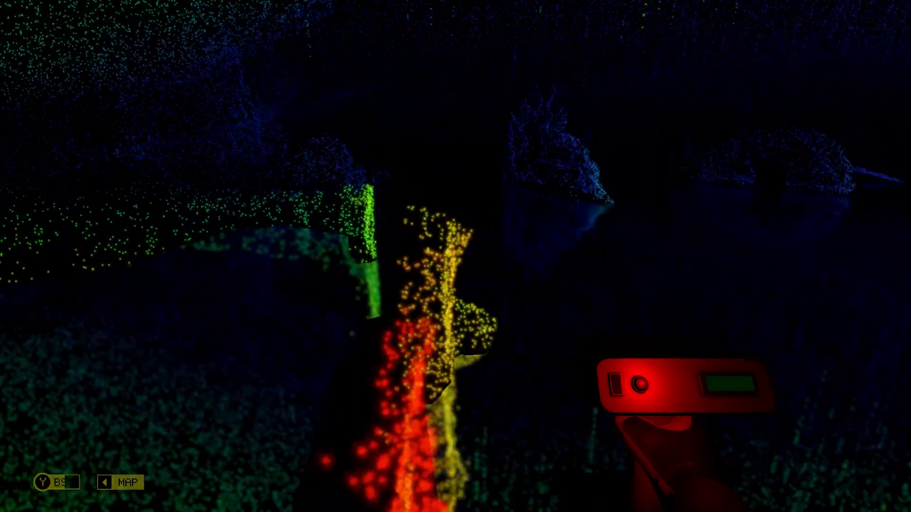
# Step: Scan the terrain ahead while advancing, then widen the scanner into a fan of rays
pyautogui.moveTo(455, 257); pyautogui.dragTo(455, 256)
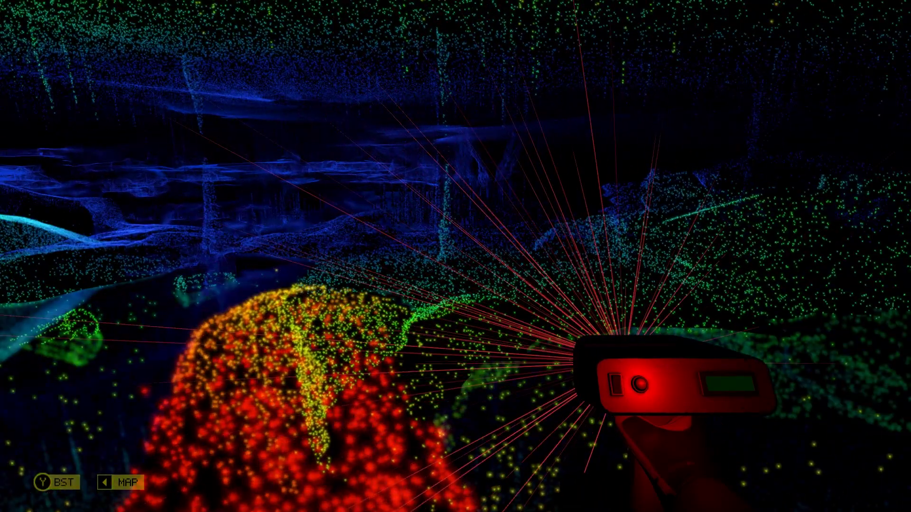
pyautogui.rightClick(456, 256)
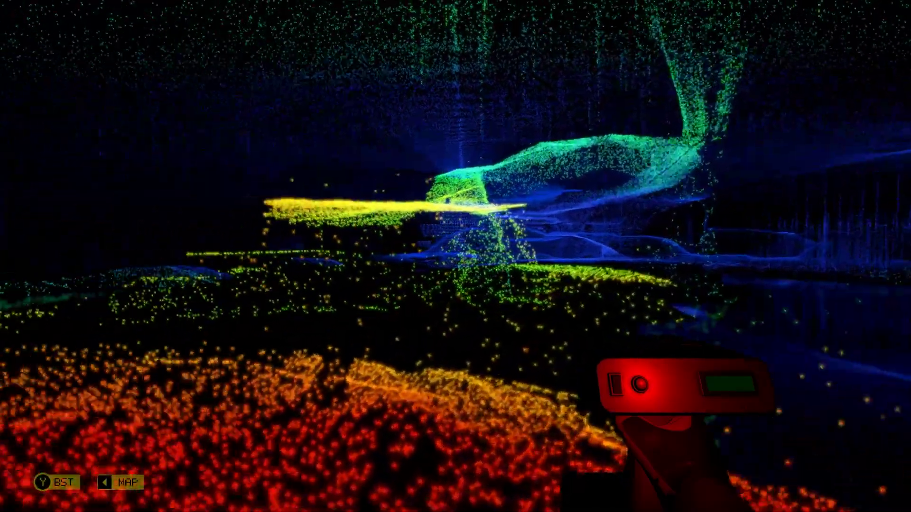
# Step: Scan the cave floor ahead, then bring up the overhead map with the Lake Exit marker
pyautogui.click(456, 256)
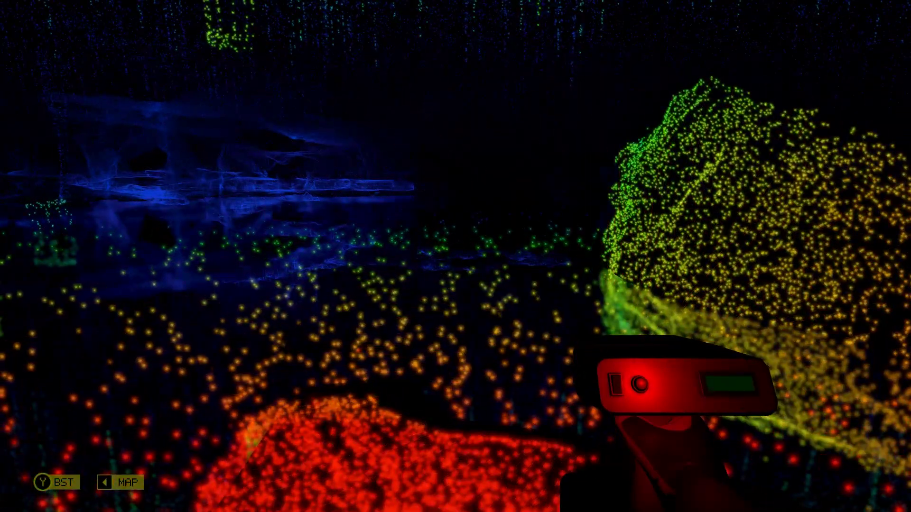
pyautogui.press('m')
pyautogui.press('m')
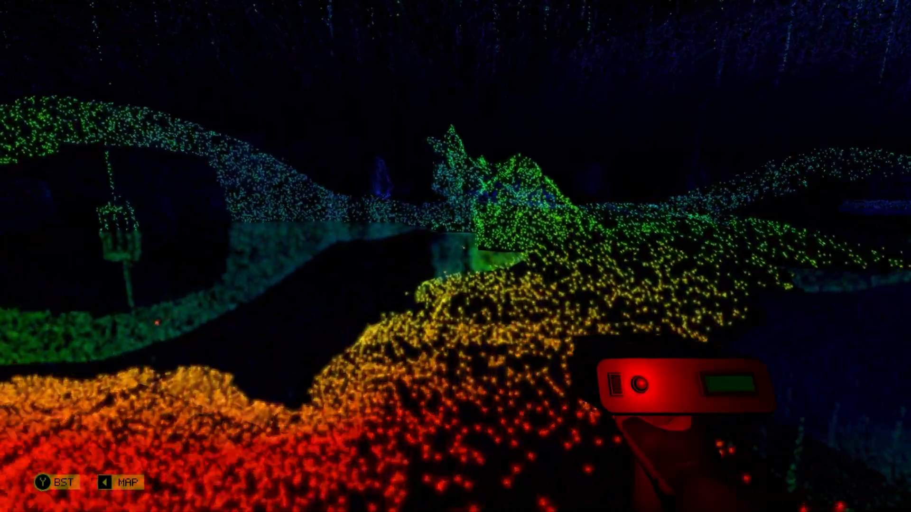
# Step: Scan the bush and slope while moving, then close the map to resume exploring
pyautogui.click(456, 257)
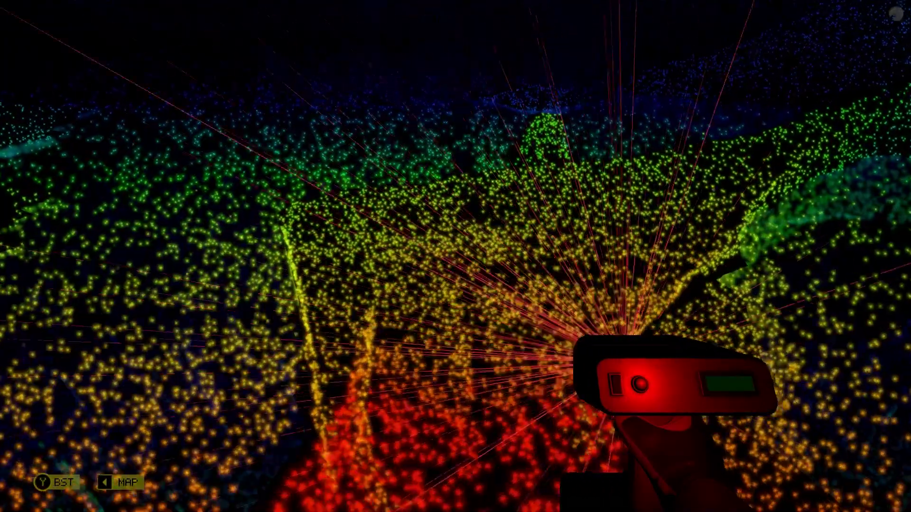
pyautogui.moveTo(456, 256); pyautogui.dragTo(455, 257)
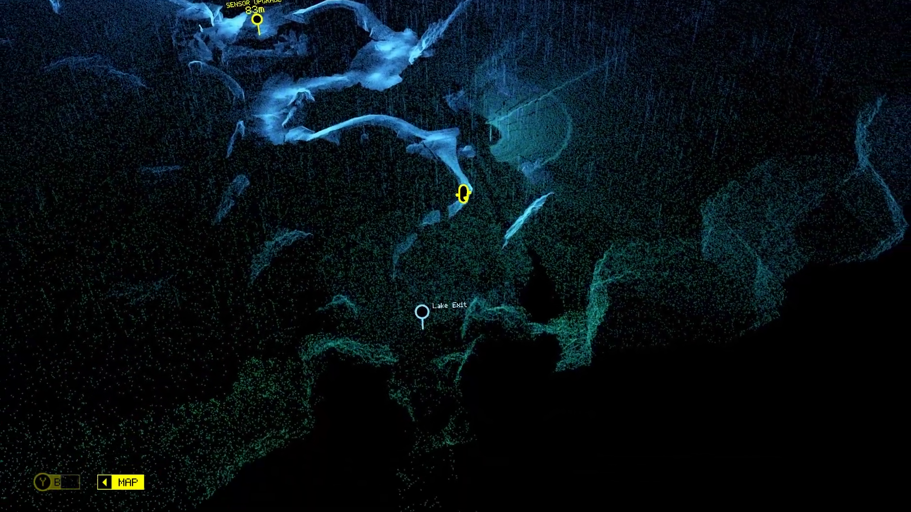
pyautogui.press('m')
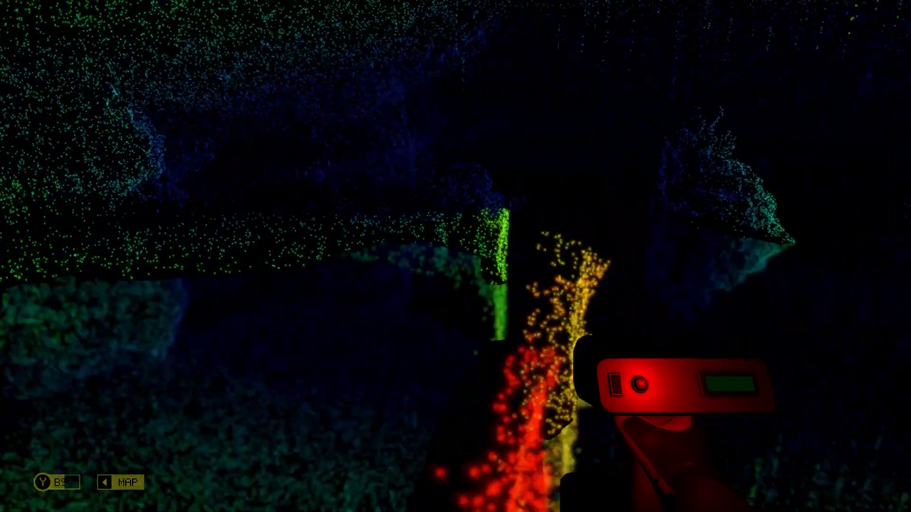
# Step: Spray scan rays through the narrow passage, then widen the beam to fill the floor beyond
pyautogui.click(456, 256)
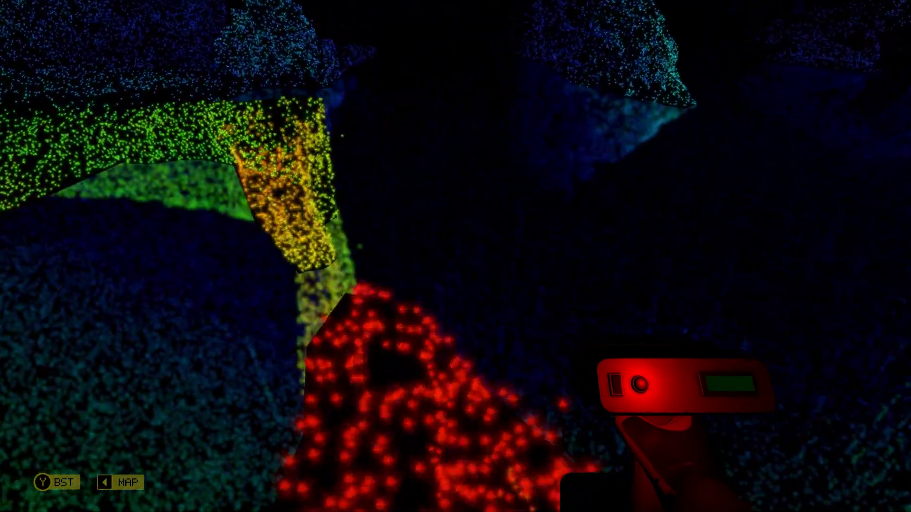
pyautogui.rightClick(456, 256)
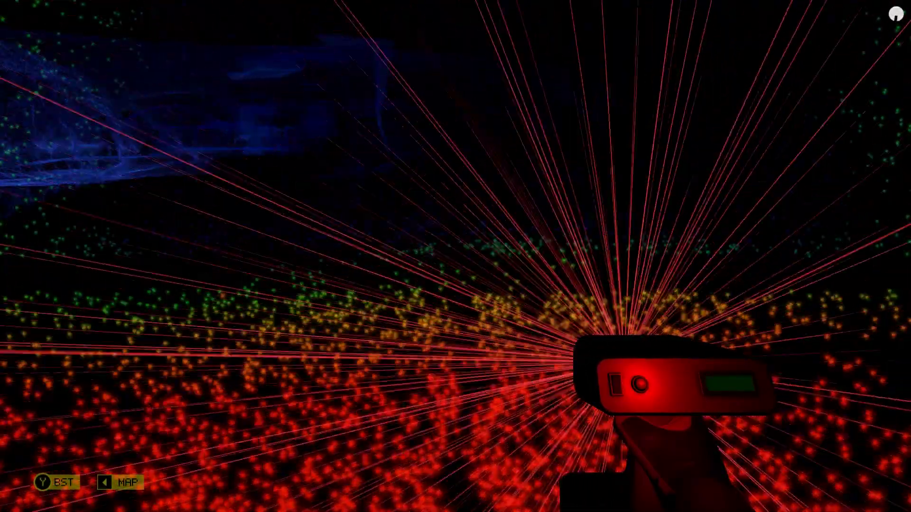
pyautogui.scroll(-3, 456, 256)
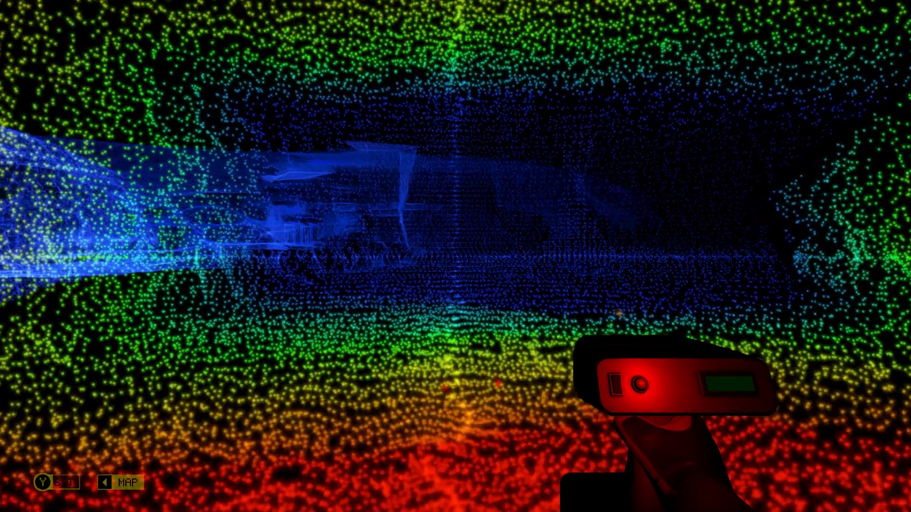
# Step: Walk forward turning right while firing wide scans over the floor, green wall and tall column
pyautogui.press('w')
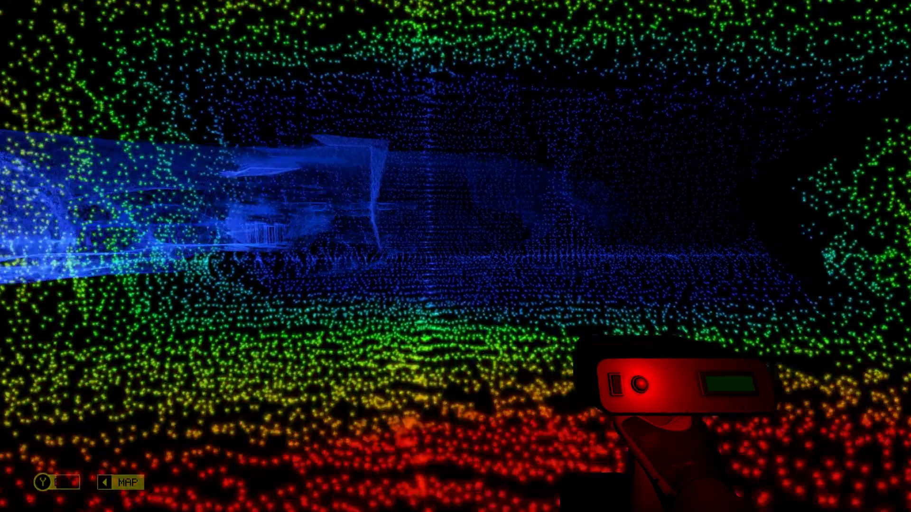
pyautogui.press('w')
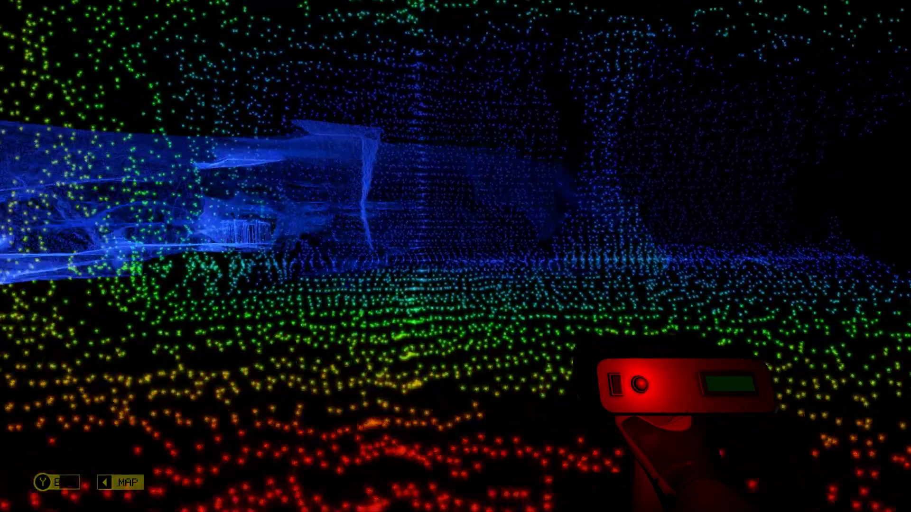
pyautogui.rightClick(455, 257)
pyautogui.press('w')
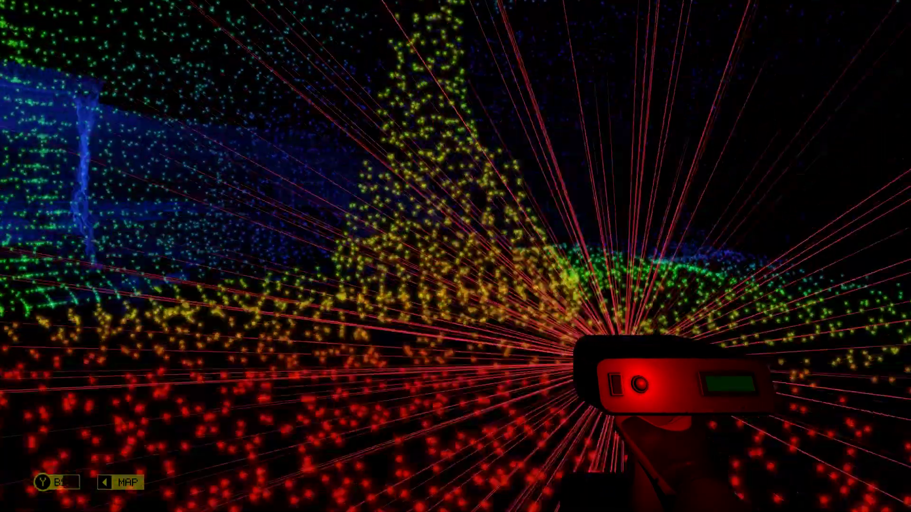
pyautogui.press('w')
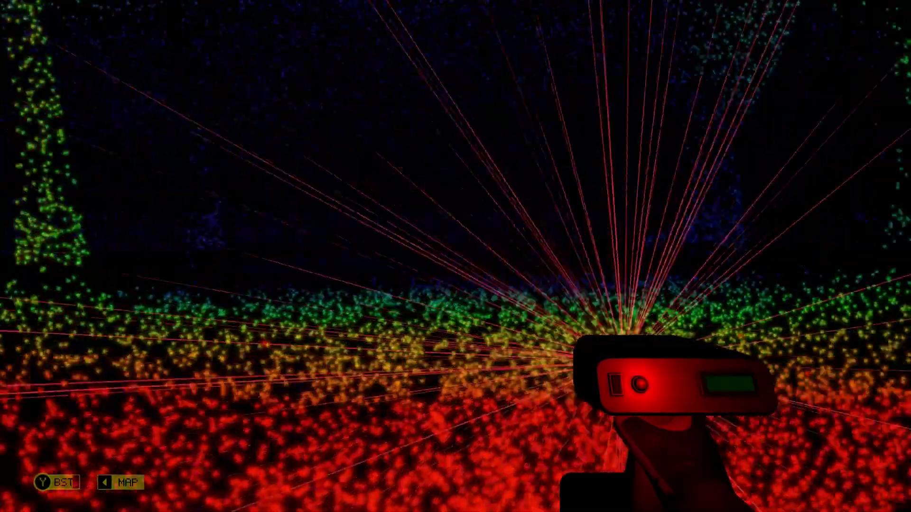
pyautogui.press('w')
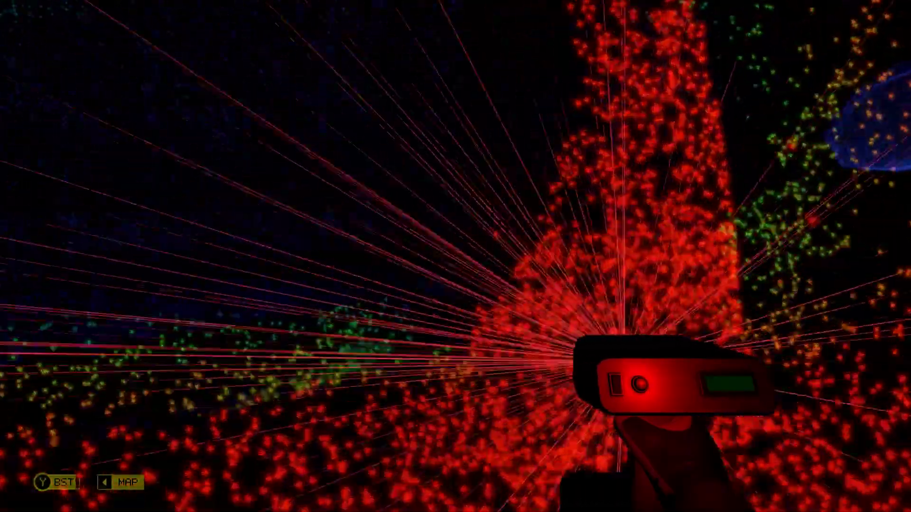
pyautogui.press('w')
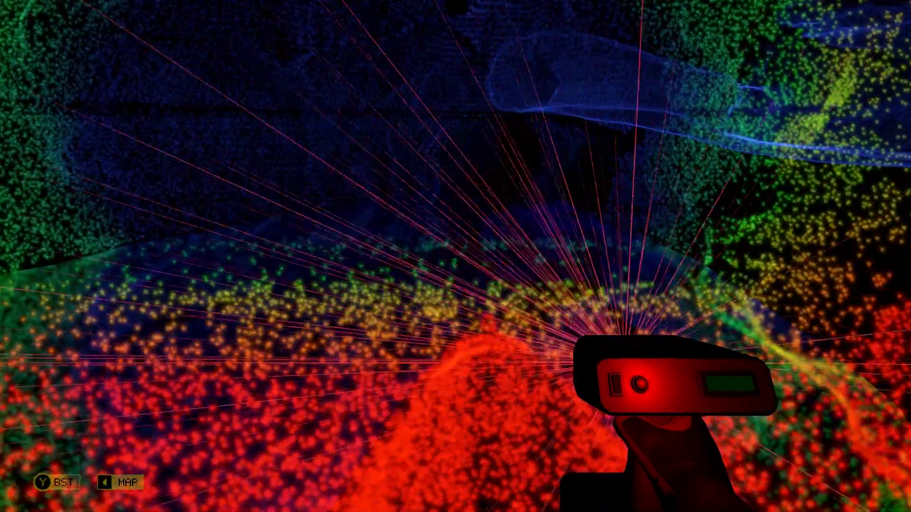
pyautogui.click(456, 256)
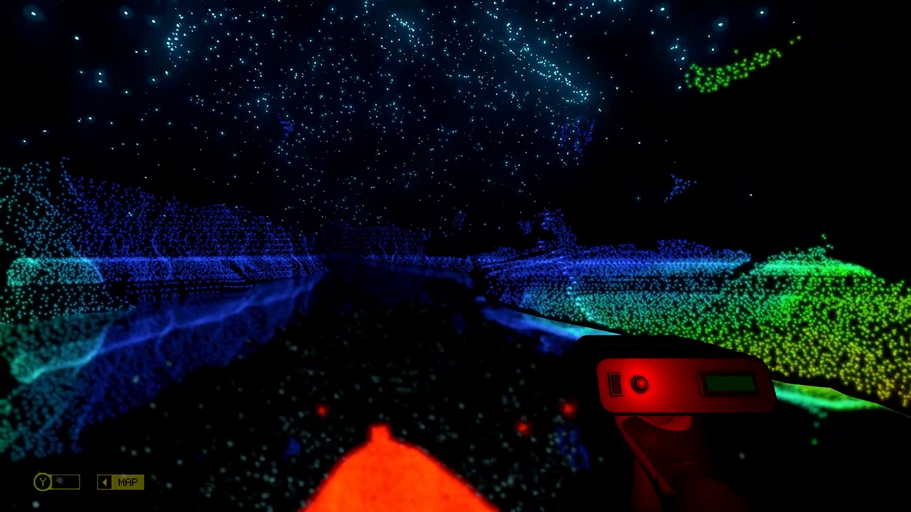
# Step: Scan the waterway surroundings and the tunnel arch ahead, tilting to spread dots over the walls
pyautogui.click(456, 256)
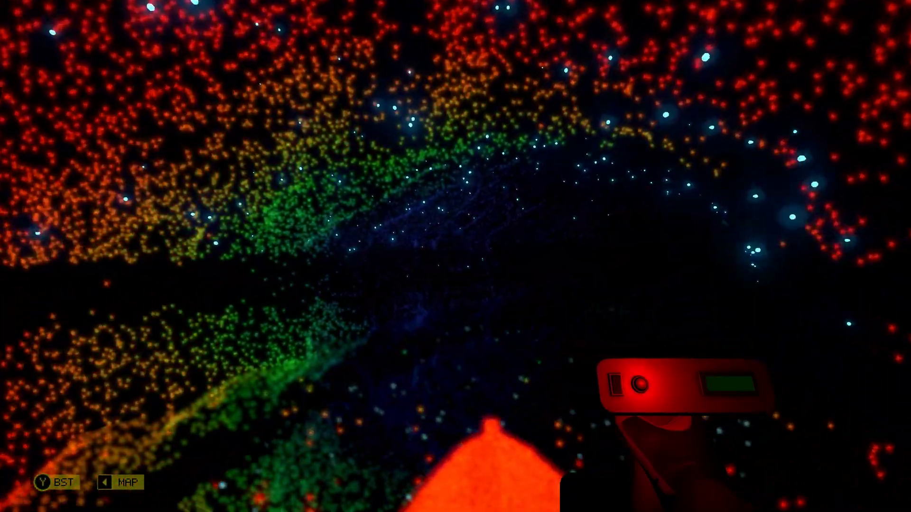
pyautogui.click(456, 256)
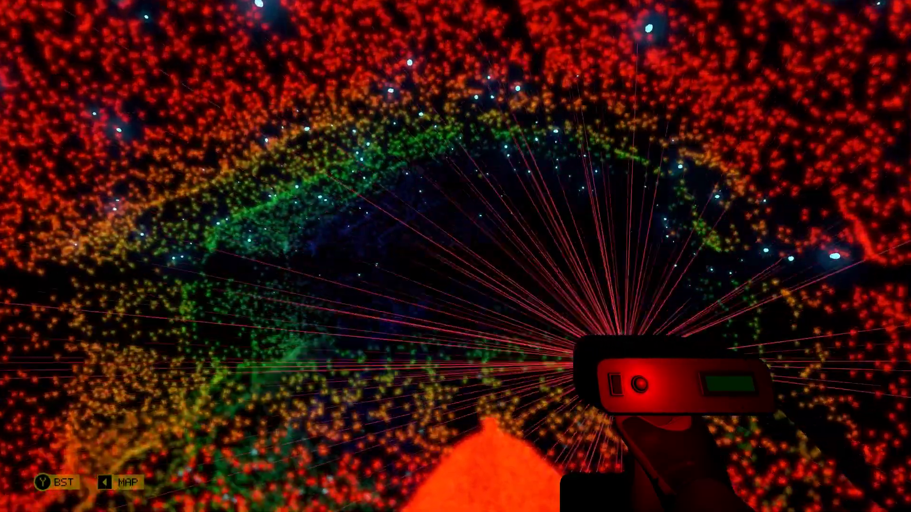
pyautogui.moveTo(456, 257); pyautogui.dragTo(456, 256)
# Step: Advance the boat through the tunnel into the wider starlit cavern
pyautogui.press('w')
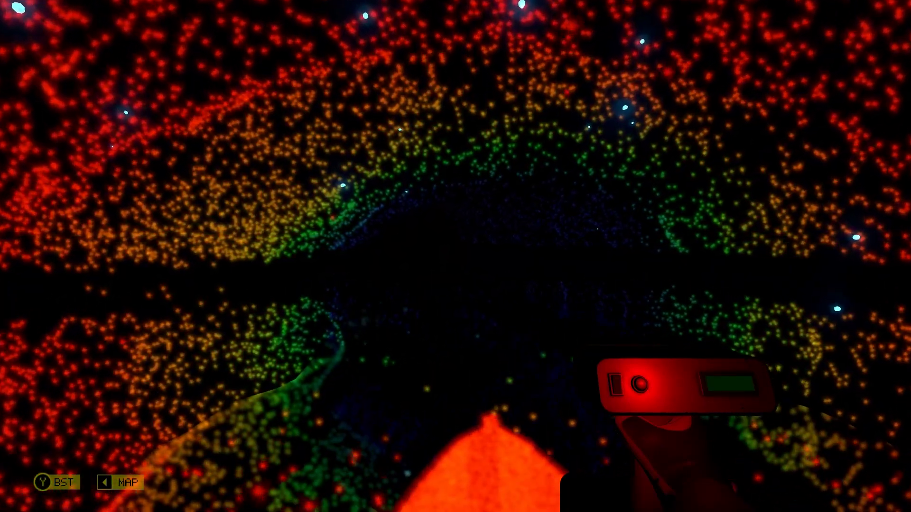
pyautogui.press('w')
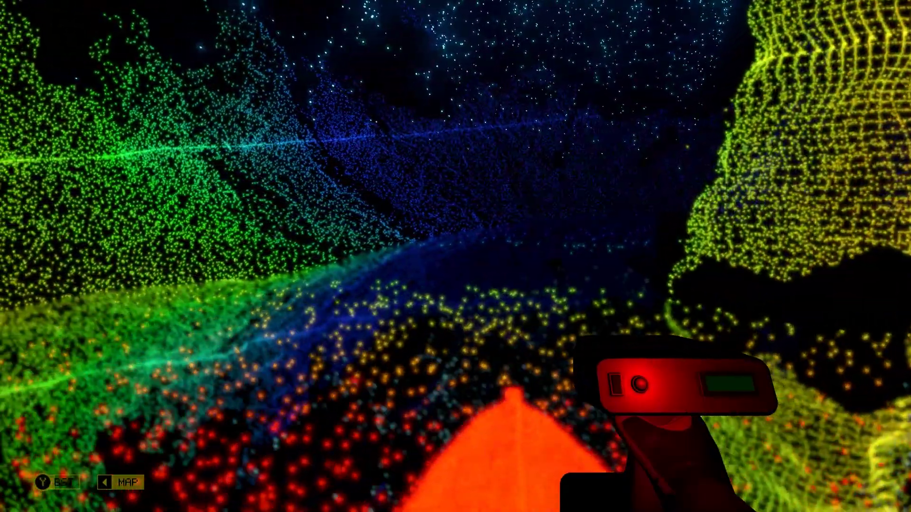
pyautogui.press('w')
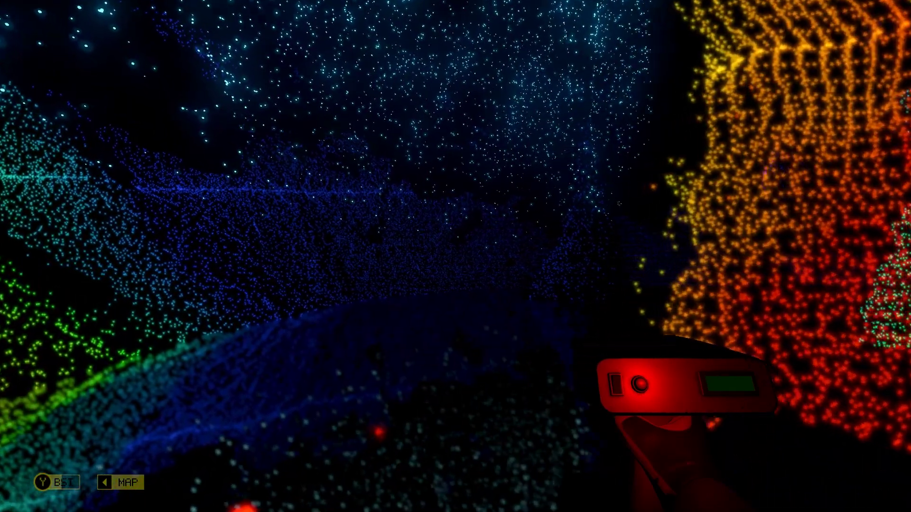
# Step: Glide forward past the orange pillar toward the teal cavern wall
pyautogui.press('w')
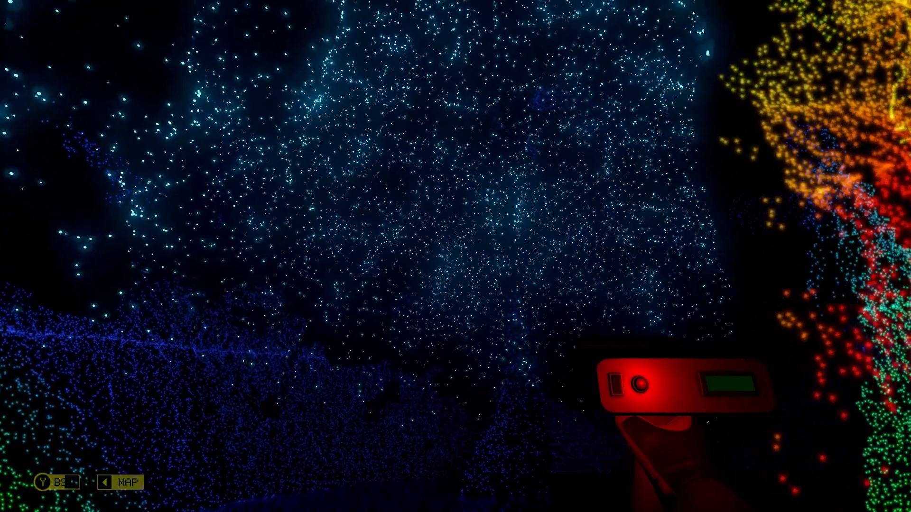
pyautogui.press('w')
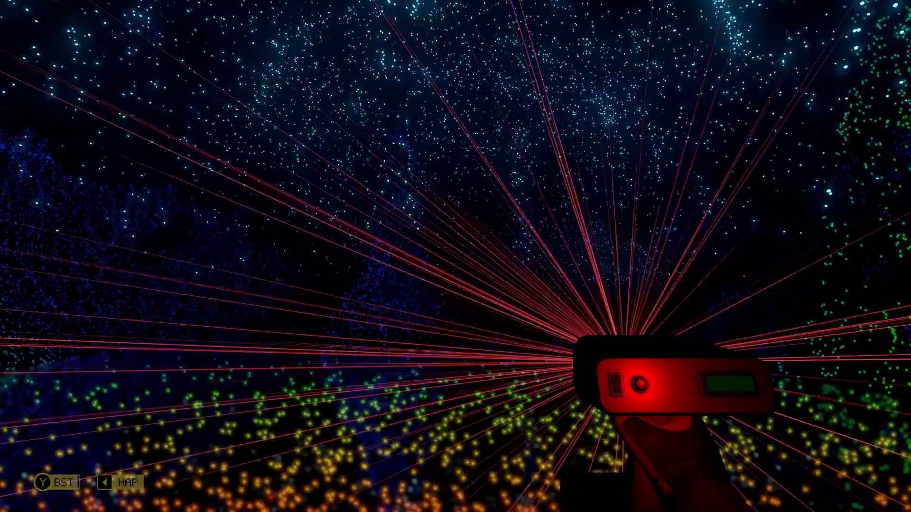
# Step: Fire a dense wide fan of scan rays across the cavern banks and tunnel
pyautogui.rightClick(456, 257)
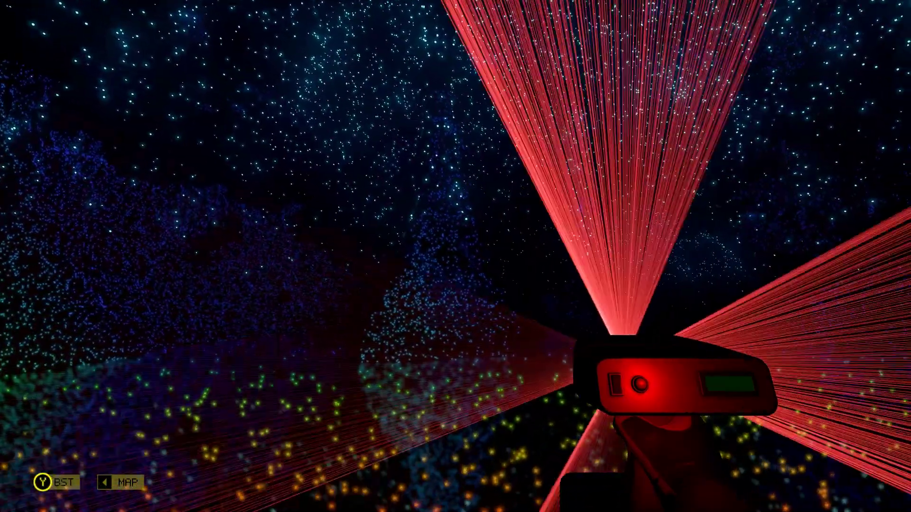